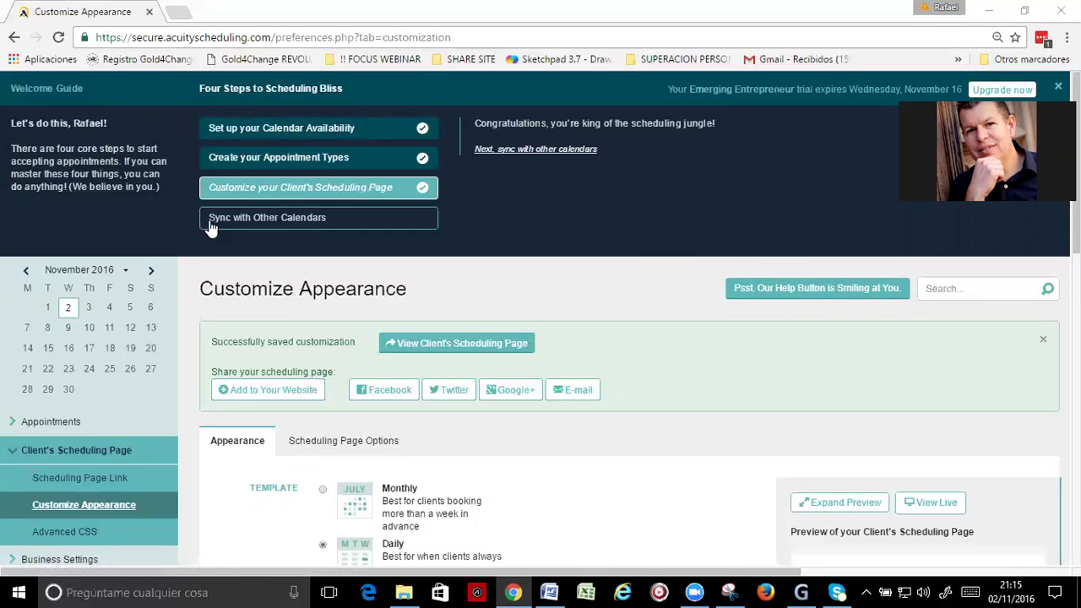
# Step: Go to the Calendar Syncing step from the Welcome Guide and dismiss the Facebook notification
pyautogui.click(327, 221)
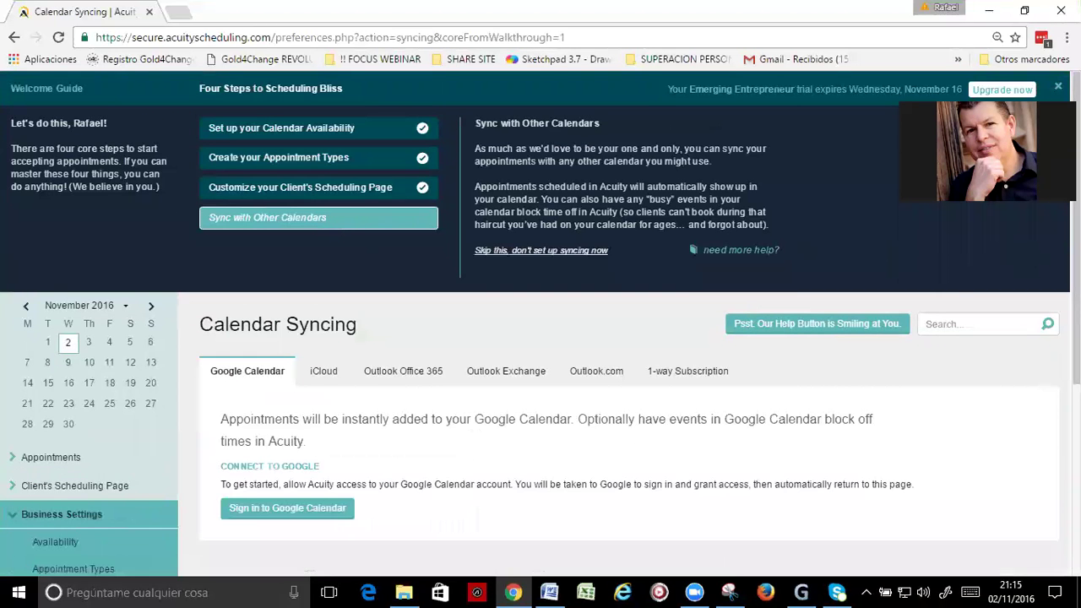
pyautogui.scroll(-2, 541, 338)
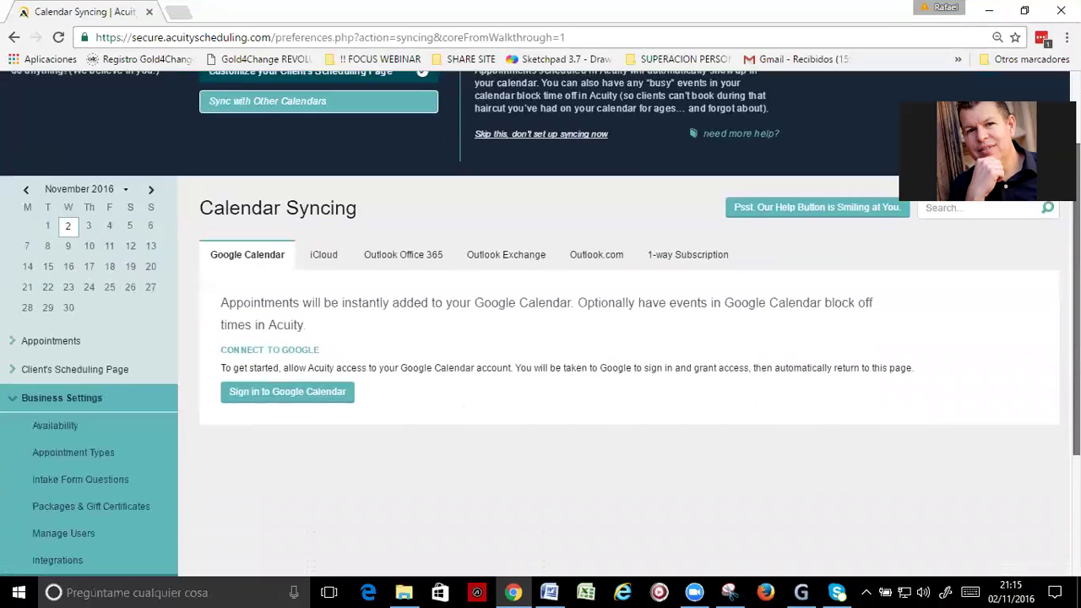
pyautogui.scroll(-1, 541, 337)
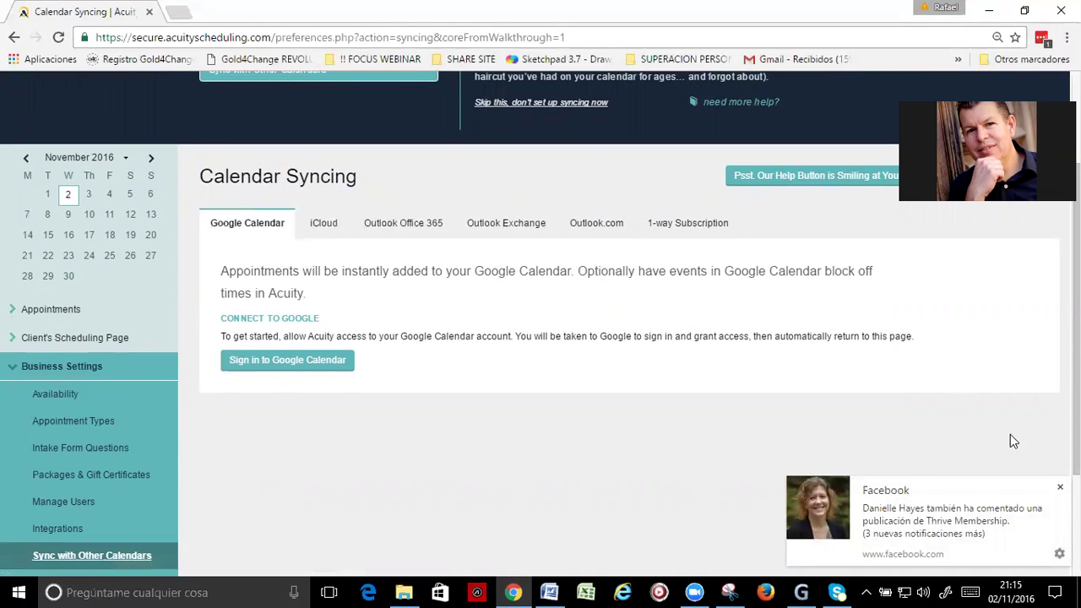
pyautogui.click(1060, 487)
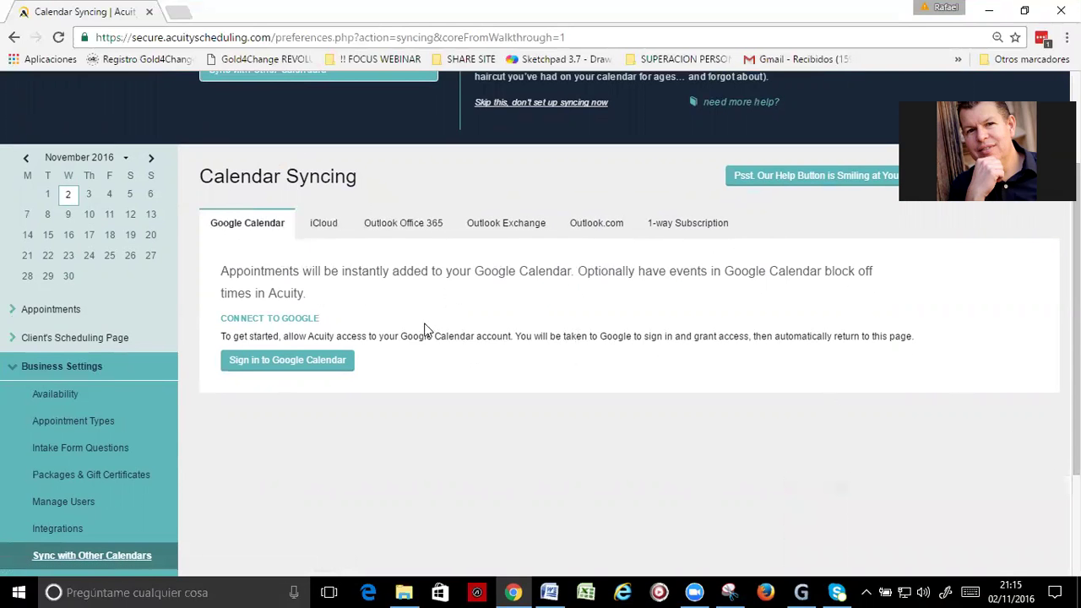
# Step: Sign in to Google Calendar, choose the account, and allow Acuity to manage its calendars
pyautogui.click(286, 358)
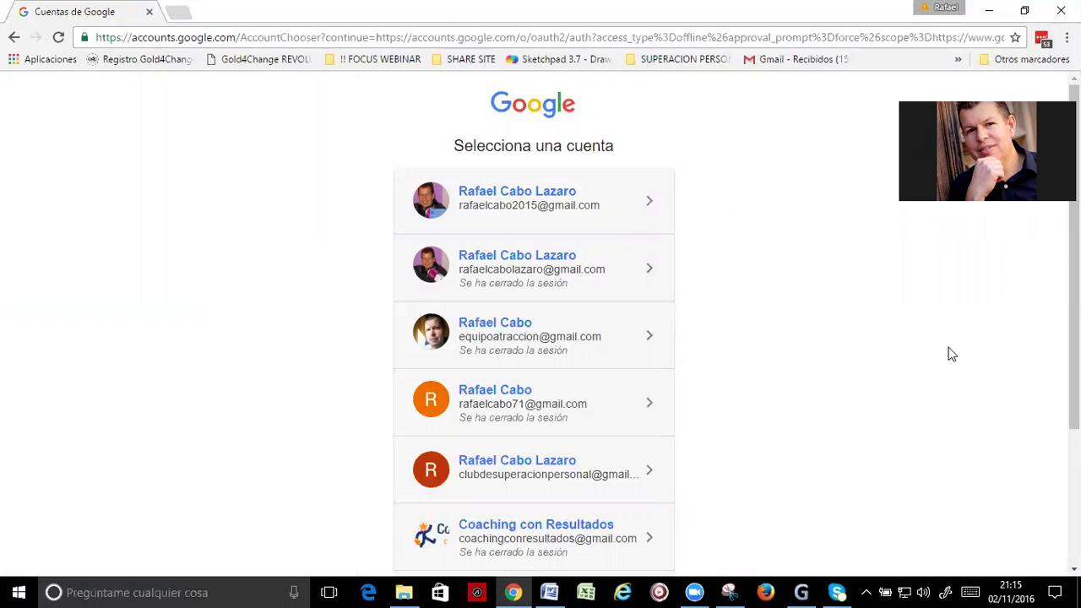
pyautogui.scroll(-3, 537, 456)
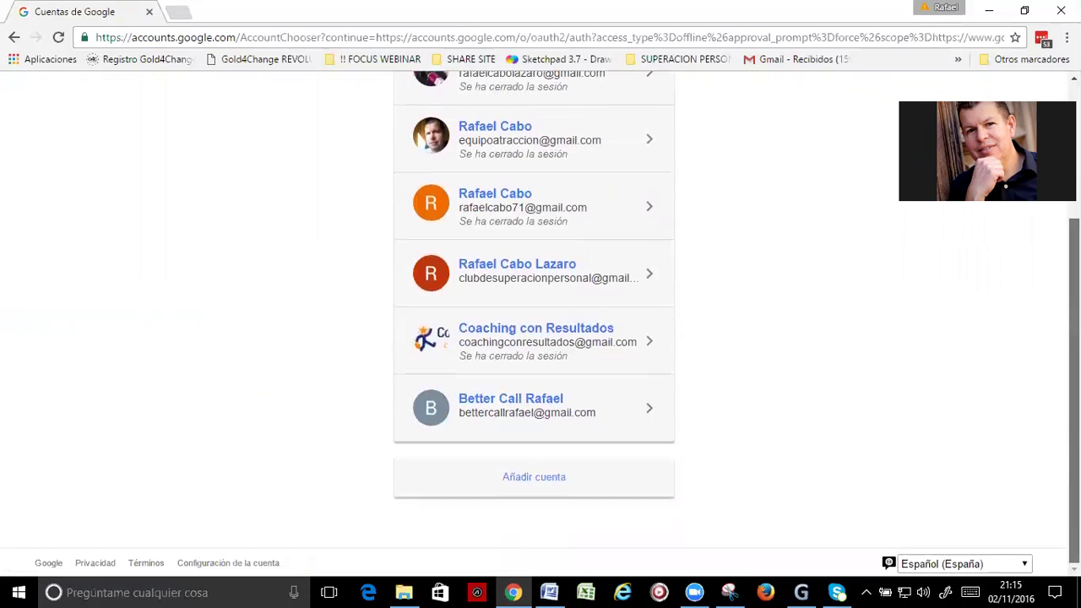
pyautogui.click(511, 410)
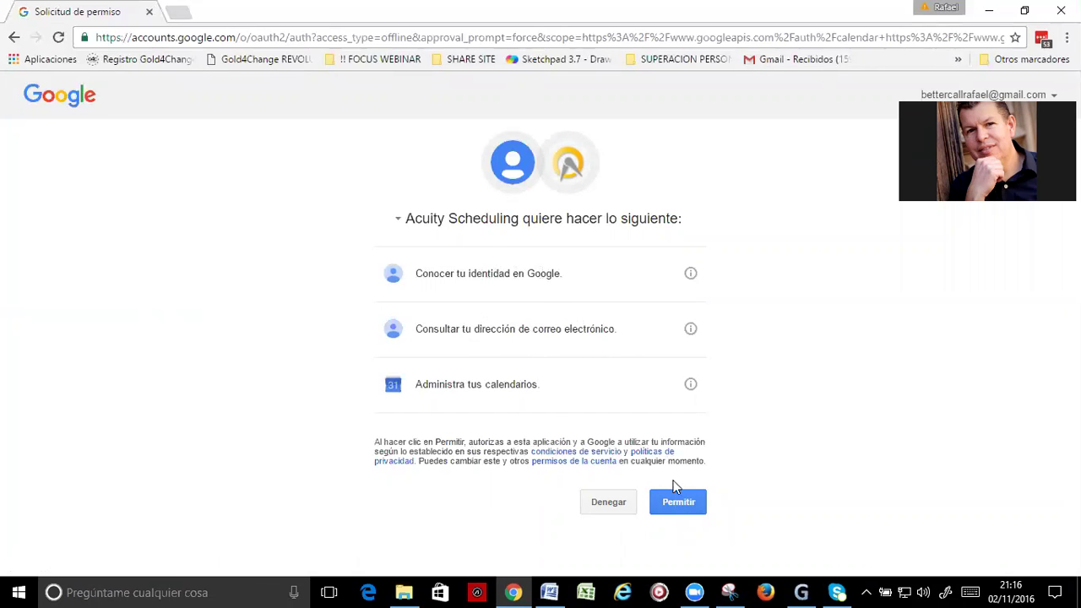
pyautogui.click(680, 506)
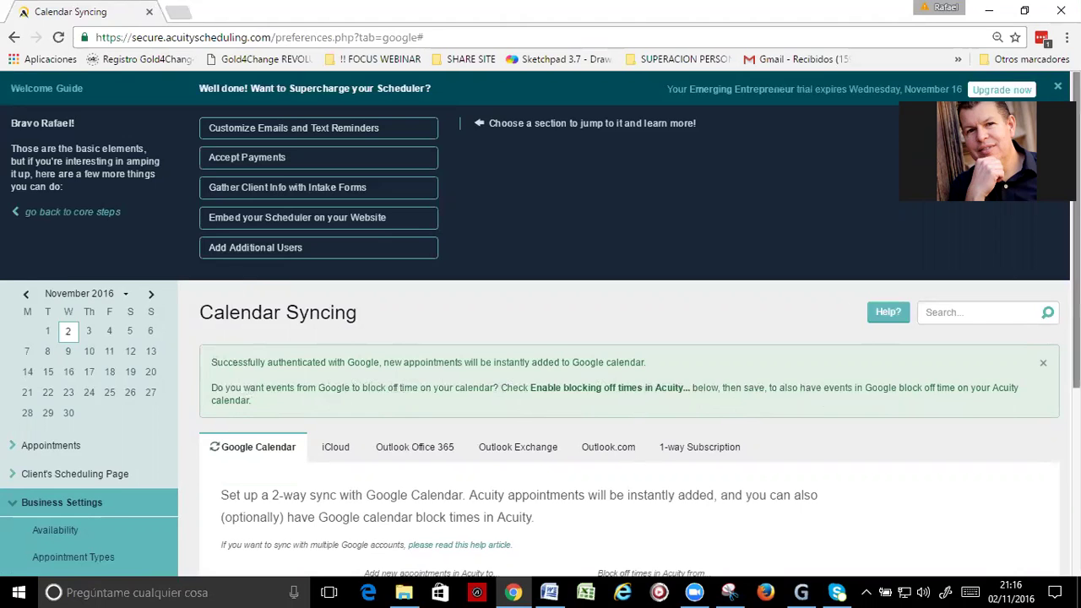
# Step: Scroll down the Calendar Syncing page to review the Google two-way sync options
pyautogui.scroll(-1, 540, 338)
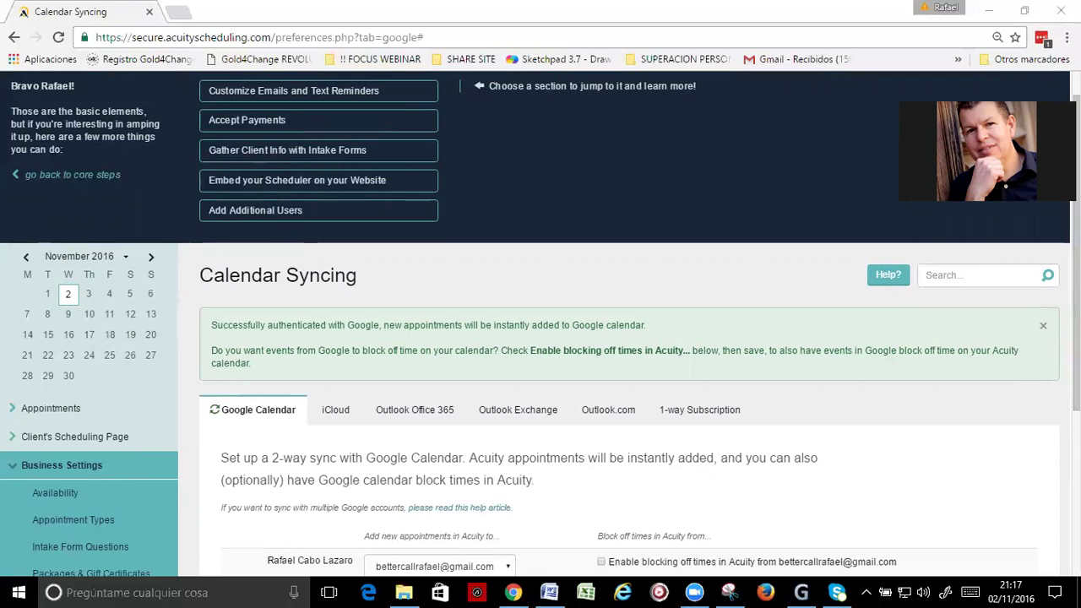
pyautogui.scroll(-1, 541, 338)
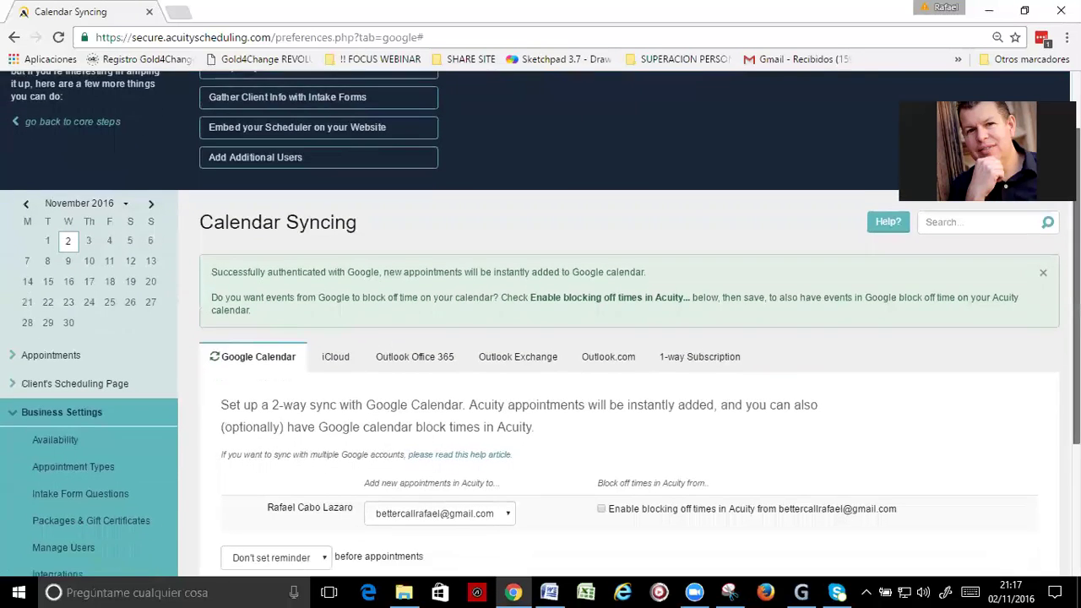
pyautogui.scroll(-2, 540, 338)
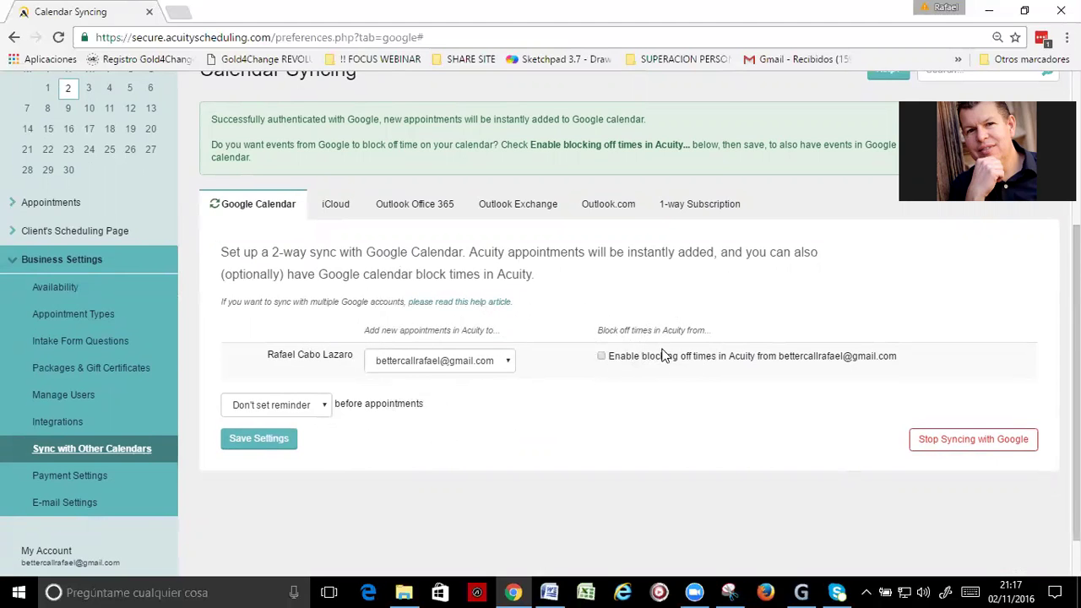
# Step: Enable blocking off times from Google Calendar, leaving the 'also block off from' calendar blank
pyautogui.click(601, 358)
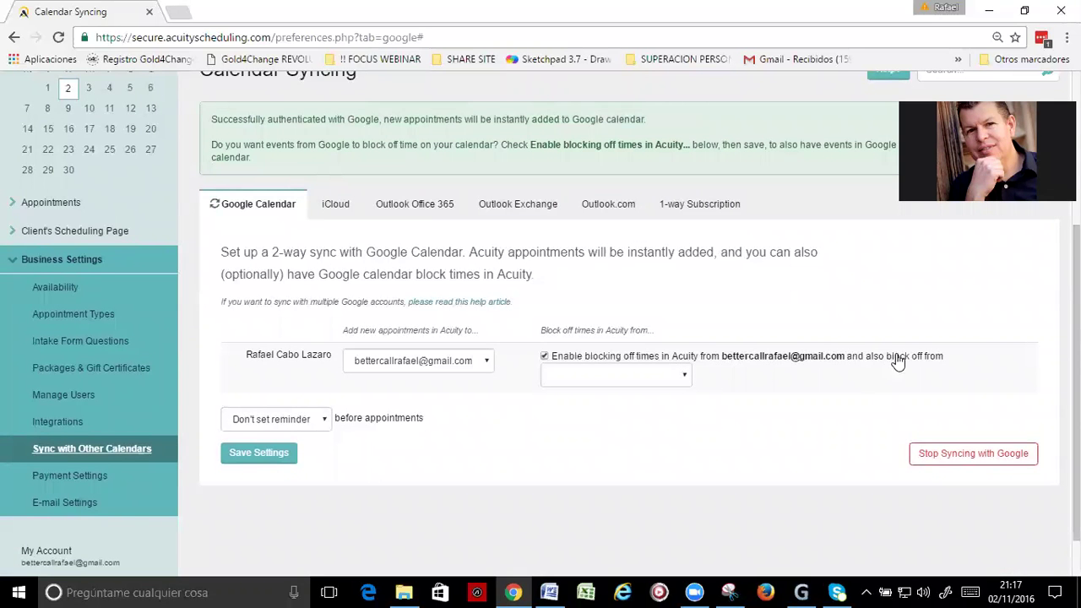
pyautogui.click(683, 377)
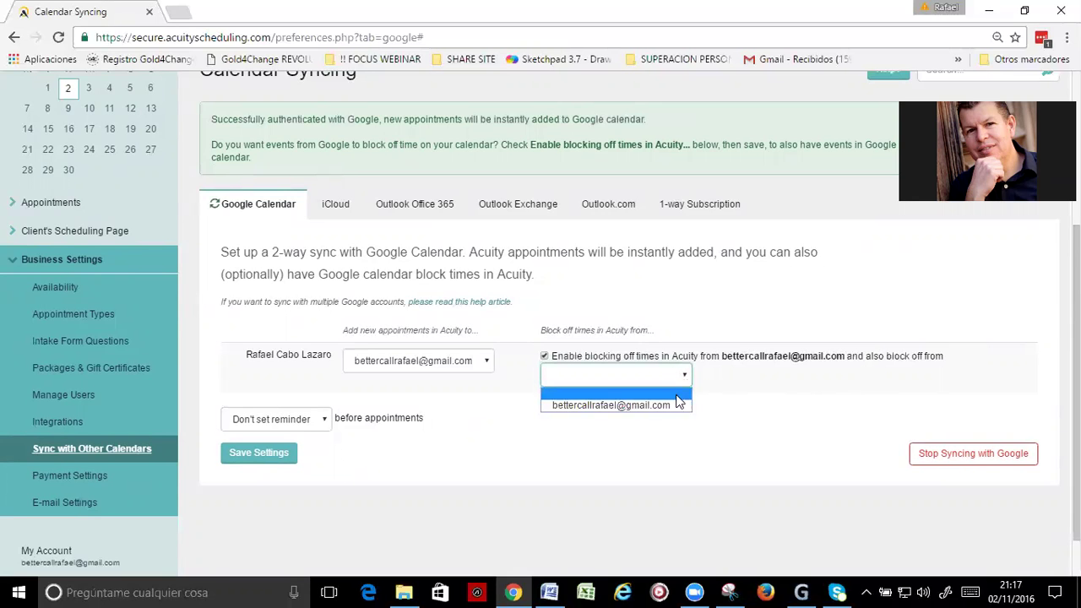
pyautogui.click(675, 405)
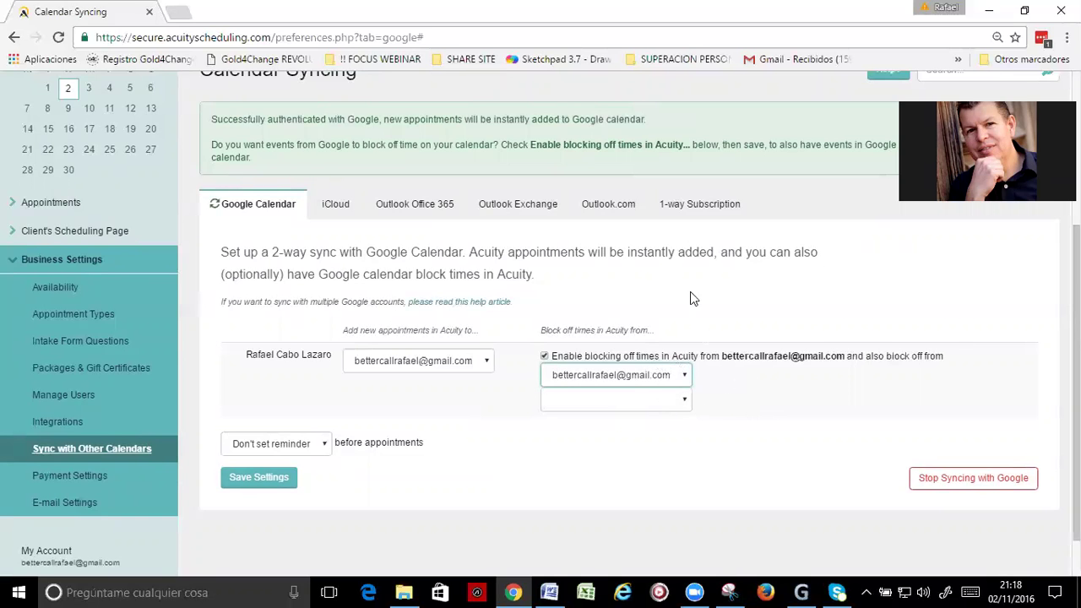
pyautogui.click(684, 376)
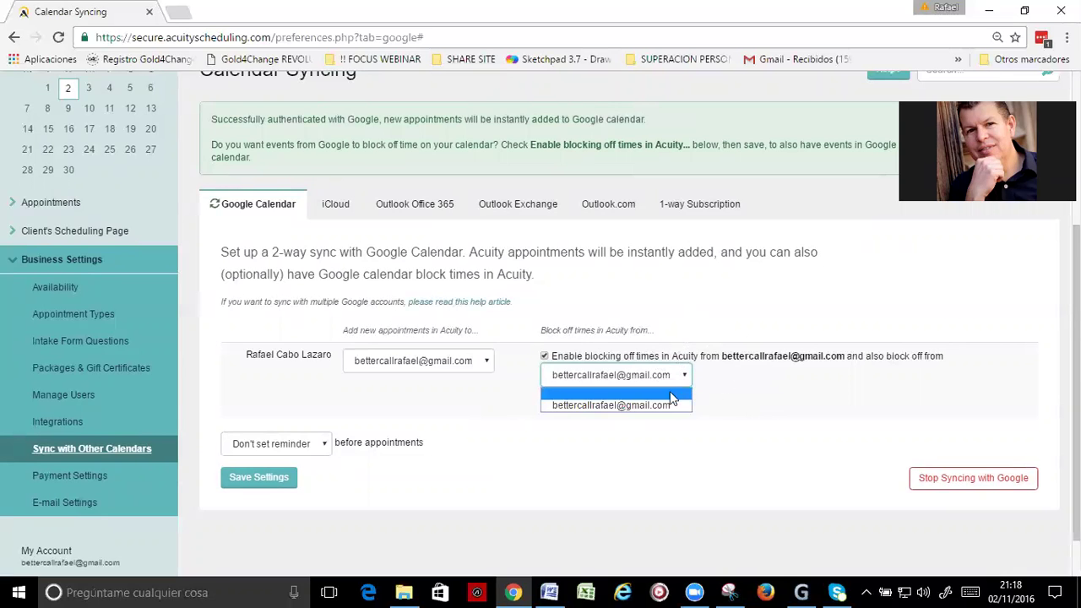
pyautogui.click(659, 391)
pyautogui.click(713, 479)
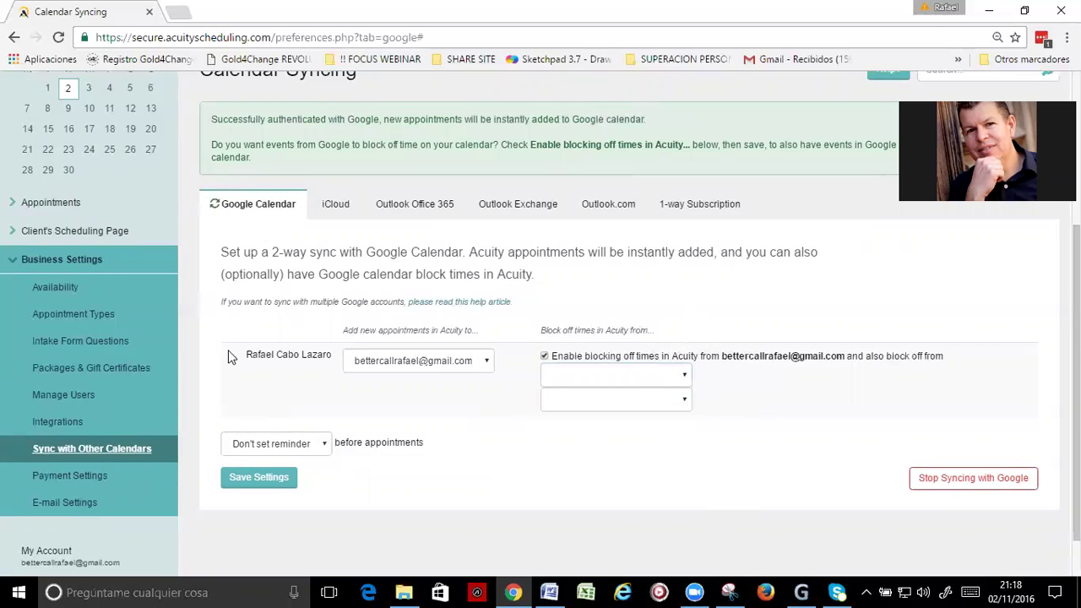
# Step: Set a reminder 60 minutes before appointments instead of 15
pyautogui.click(325, 448)
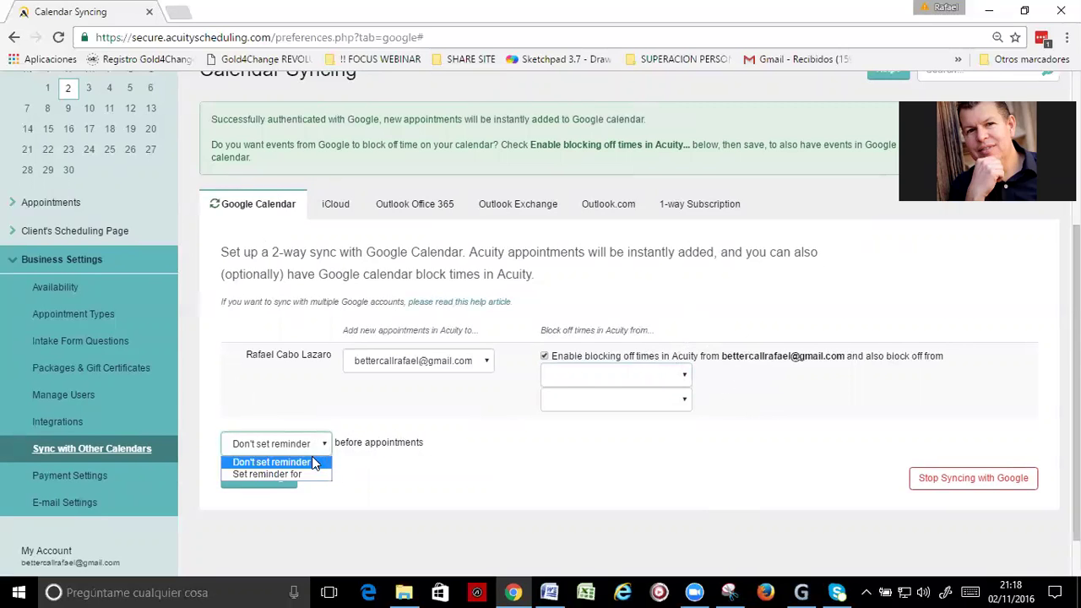
pyautogui.click(300, 474)
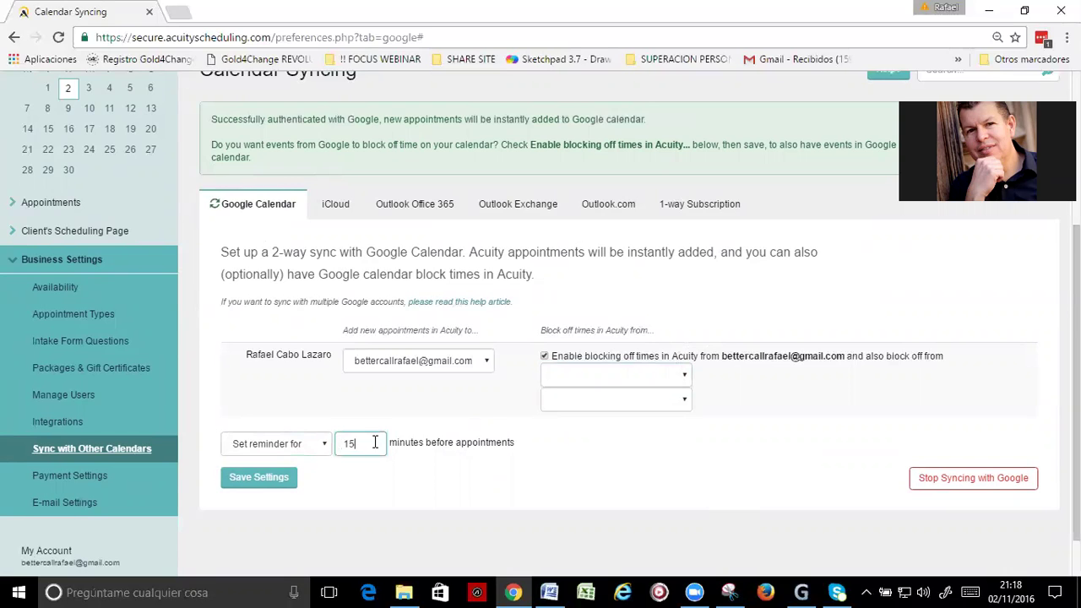
pyautogui.doubleClick(347, 443)
pyautogui.write('60')
pyautogui.press('Return')
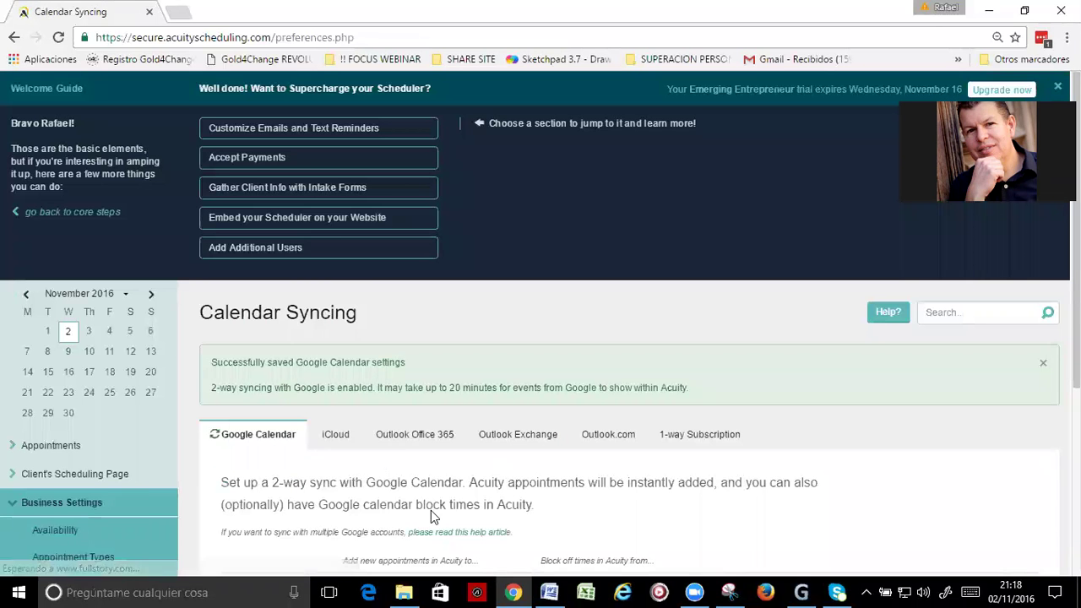
# Step: Save the Google Calendar sync settings
pyautogui.scroll(-2, 639, 459)
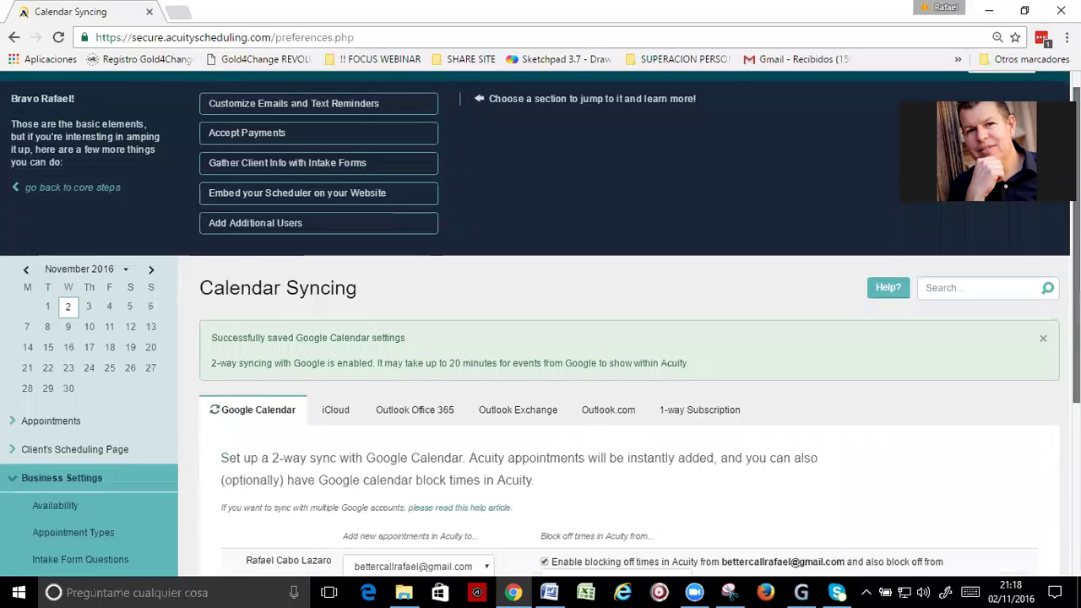
pyautogui.scroll(-2, 550, 427)
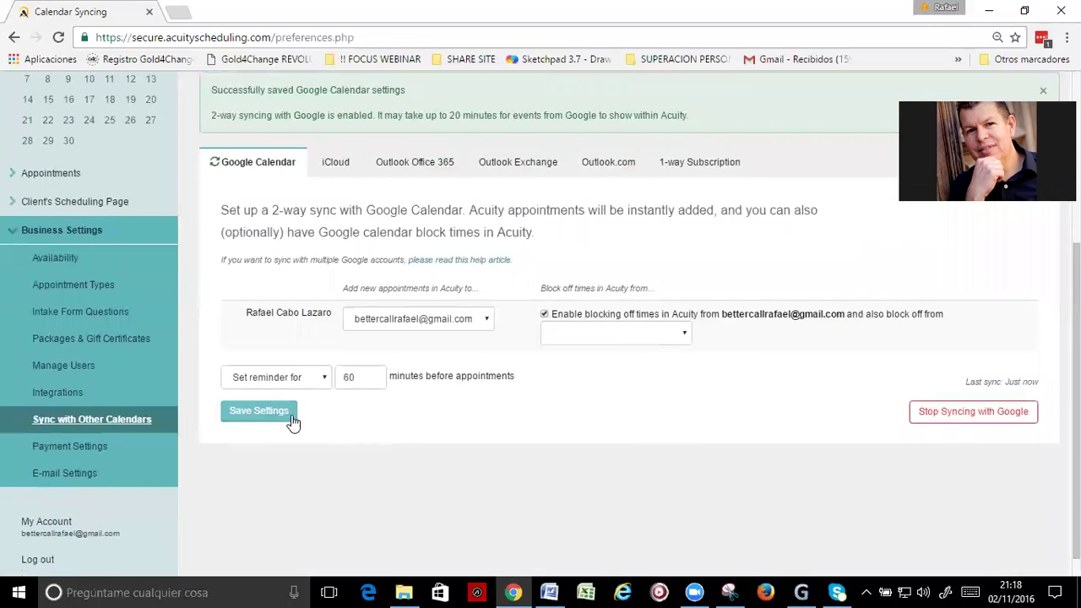
pyautogui.click(259, 412)
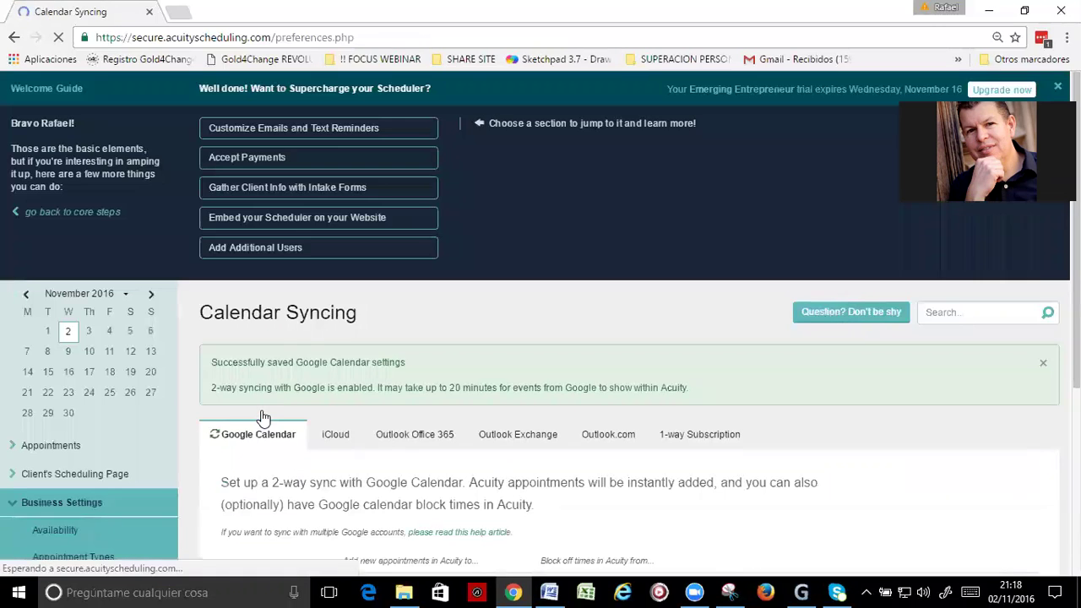